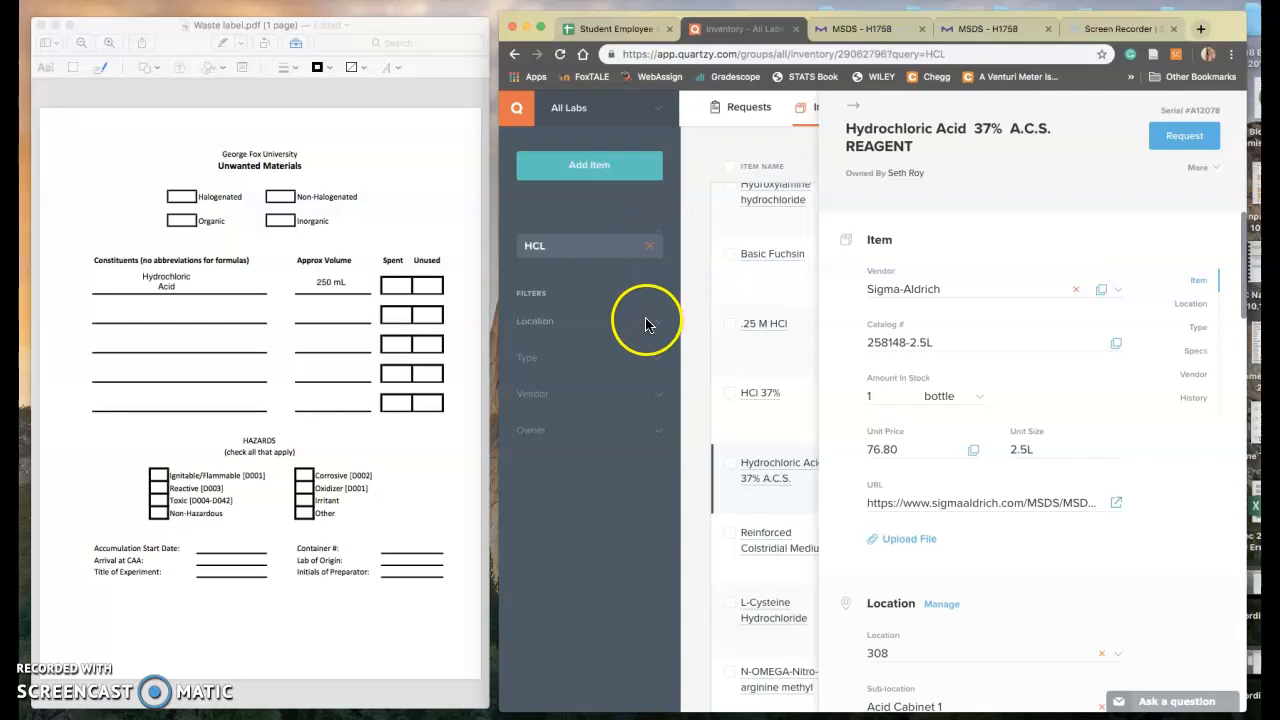
Step: Review the inventory records found for HCL, ending on the Hydrochloric Acid 37% A.C.S. Reagent entry
click(855, 107)
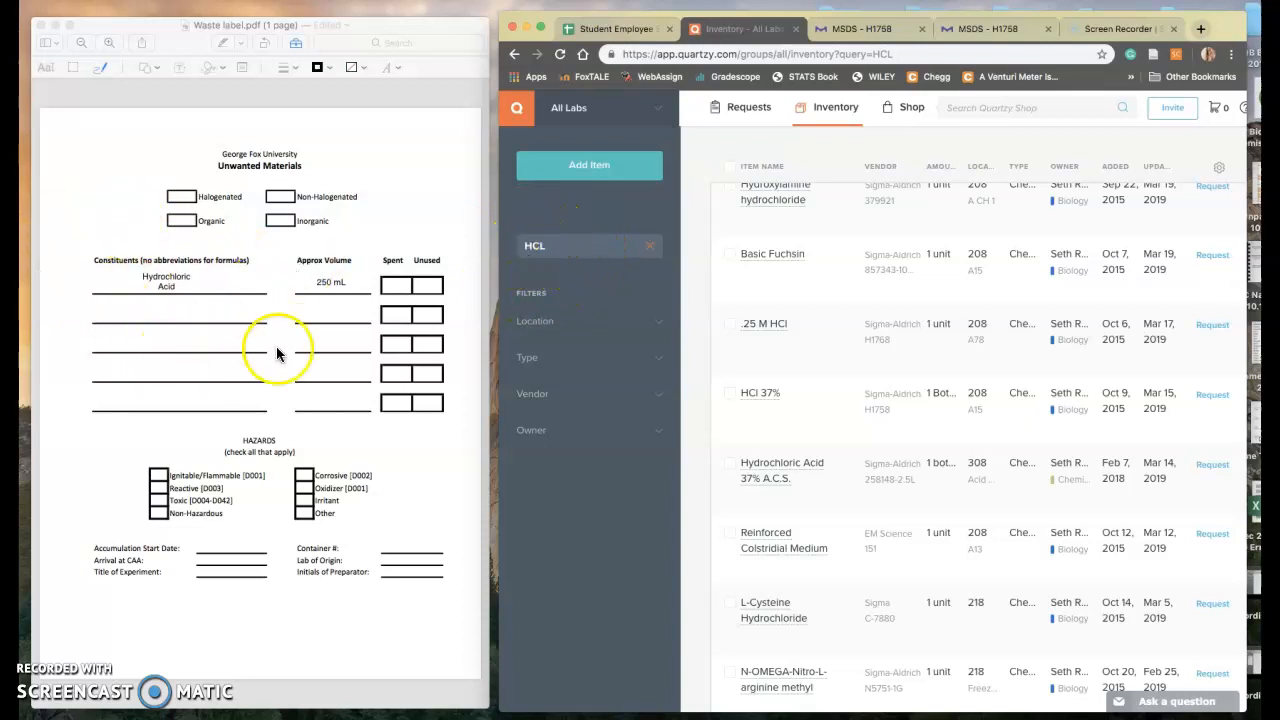
click(801, 465)
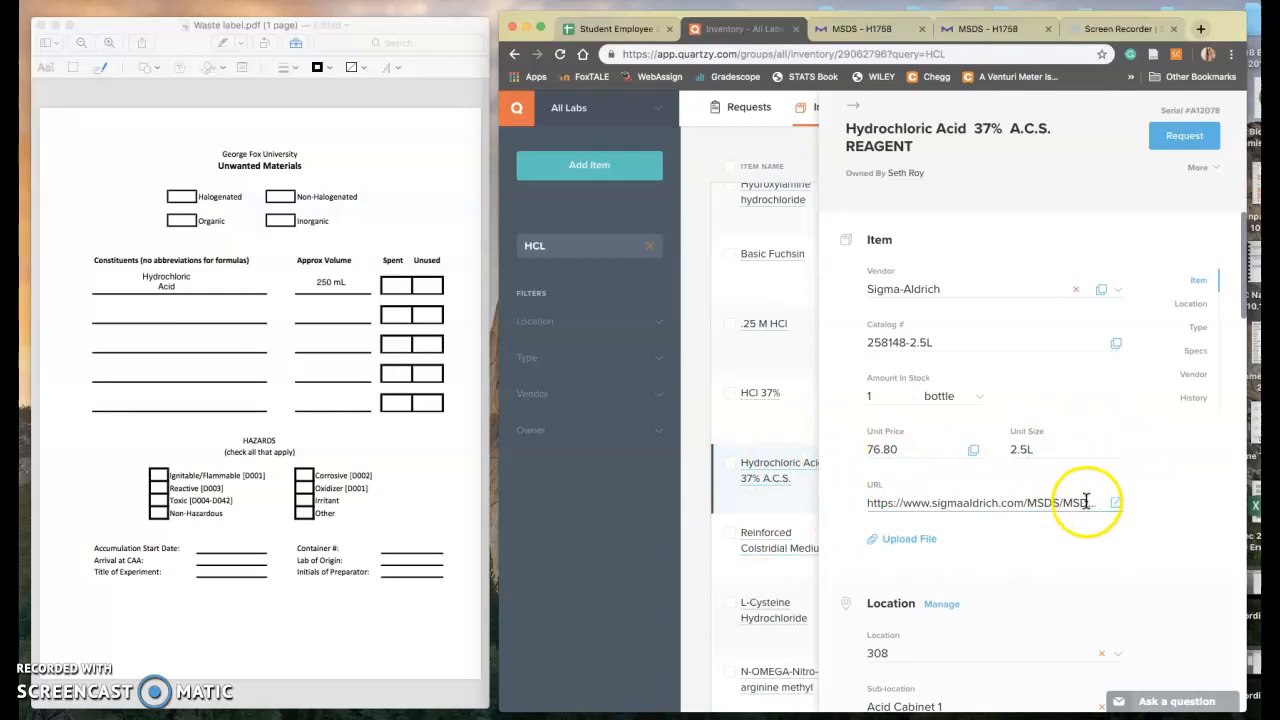
click(773, 398)
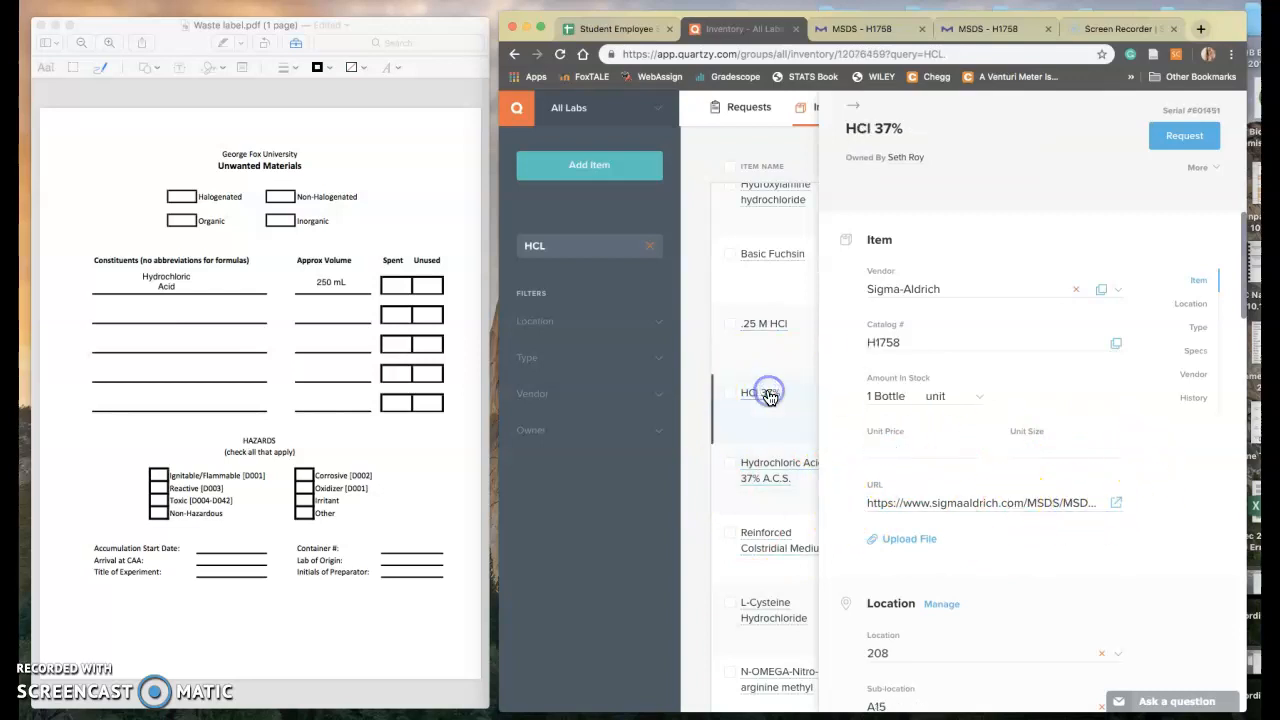
click(767, 330)
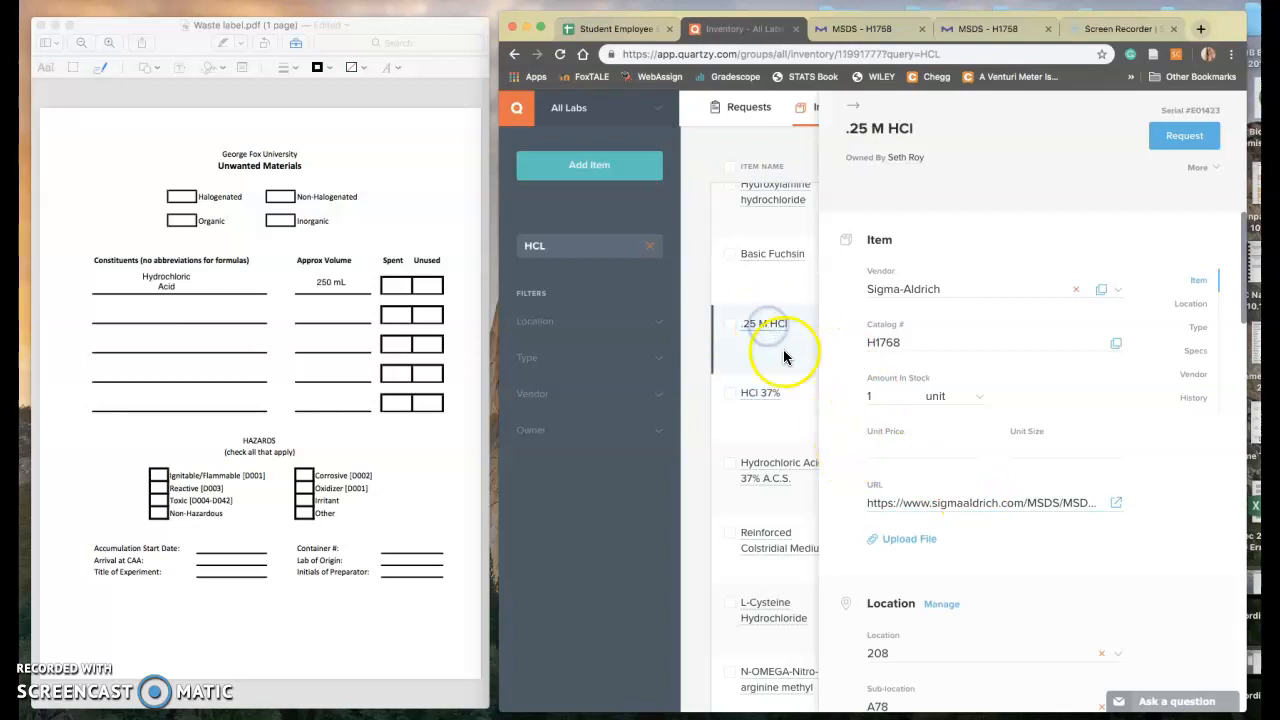
click(760, 255)
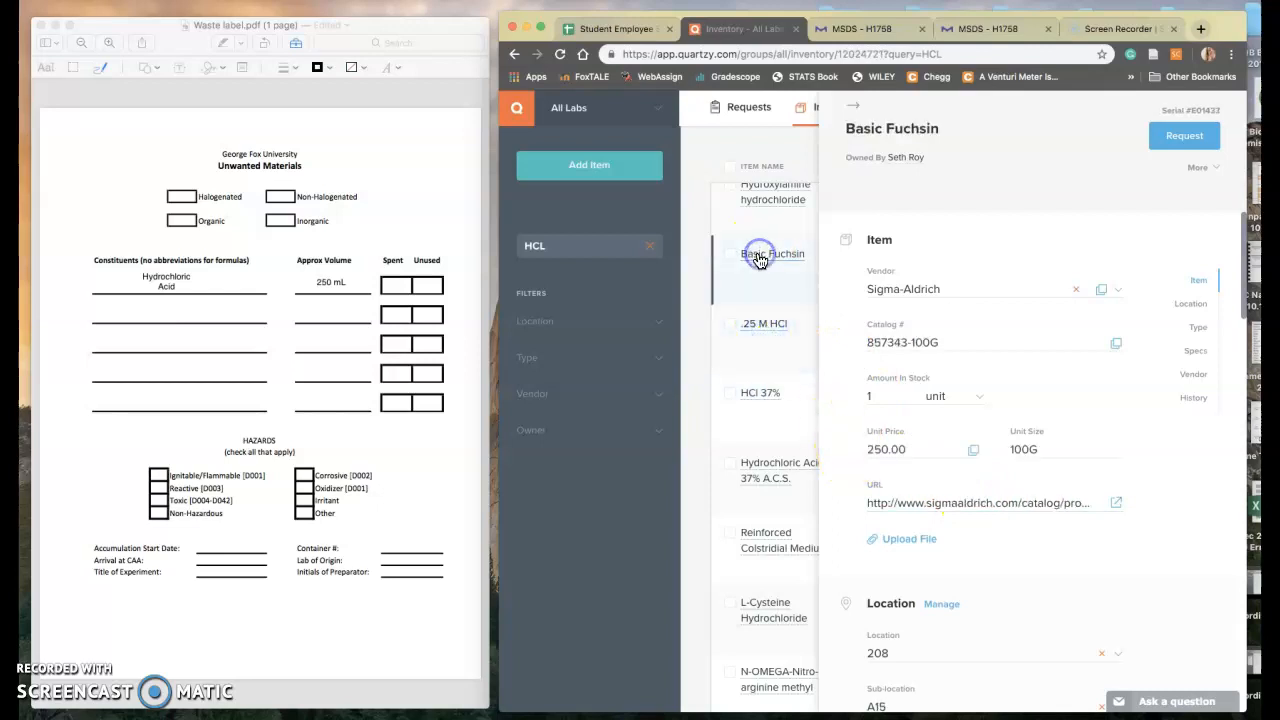
click(773, 467)
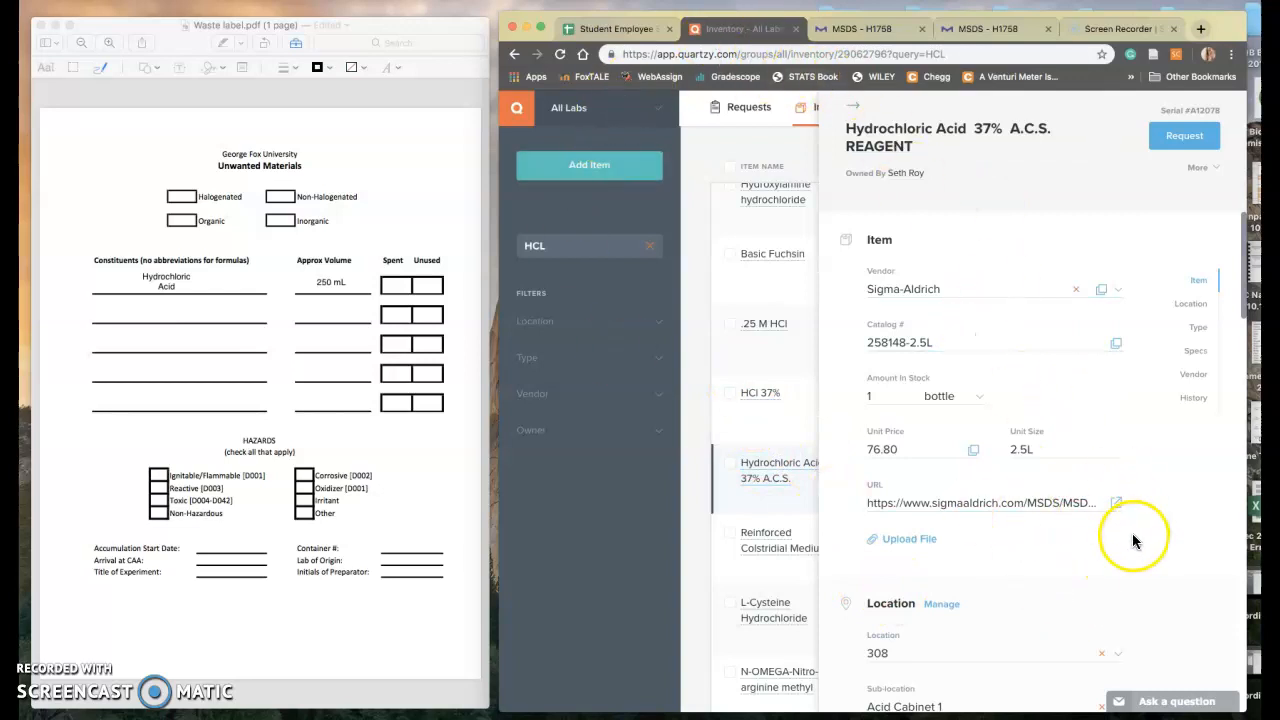
Step: Open the H1758 hydrochloric acid safety data sheet and examine its Section 2 hazard classification, pictograms and hazard statements
click(846, 37)
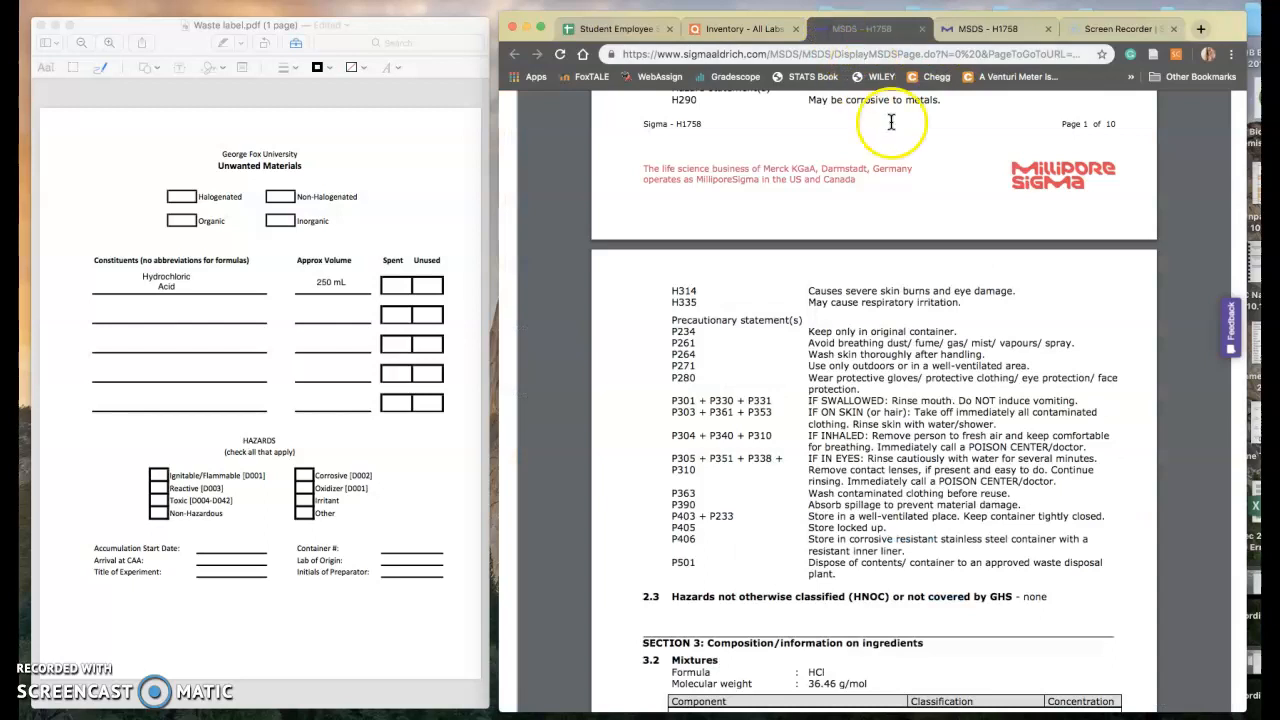
scroll(989, 337, down, 2)
scroll(989, 337, up, 10)
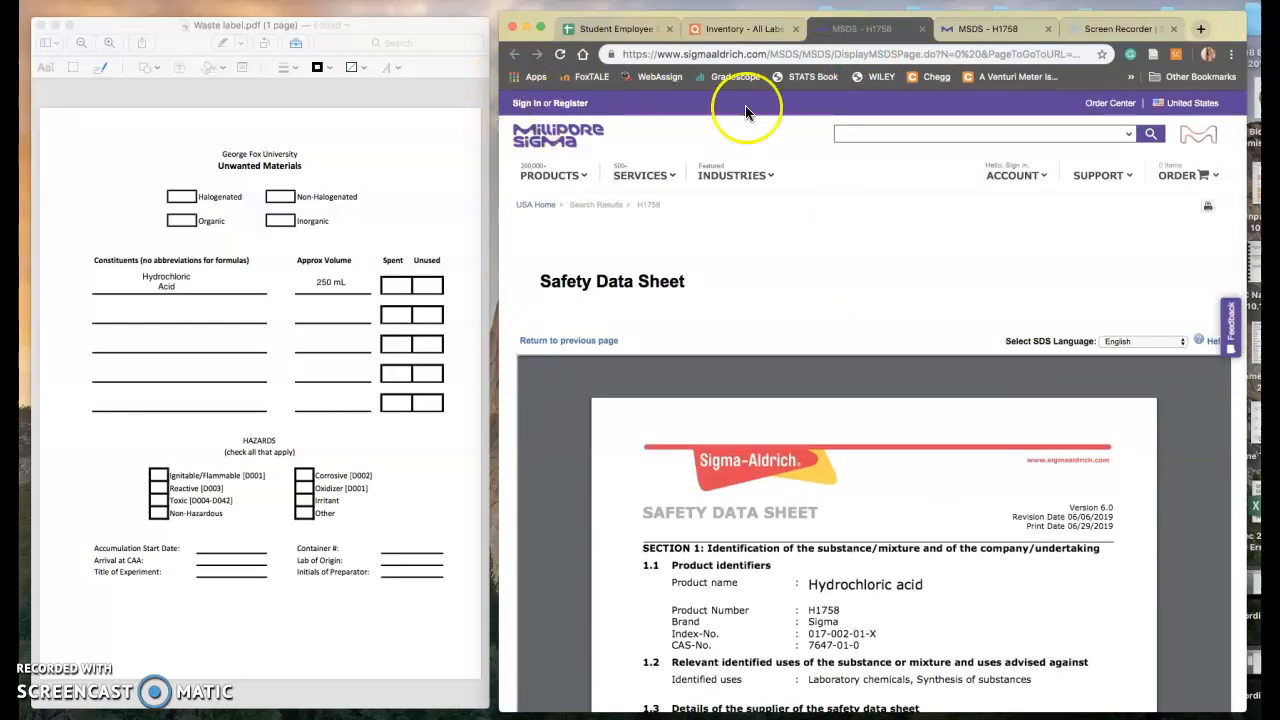
scroll(1137, 586, down, 1)
scroll(1137, 586, down, 2)
scroll(1148, 589, up, 2)
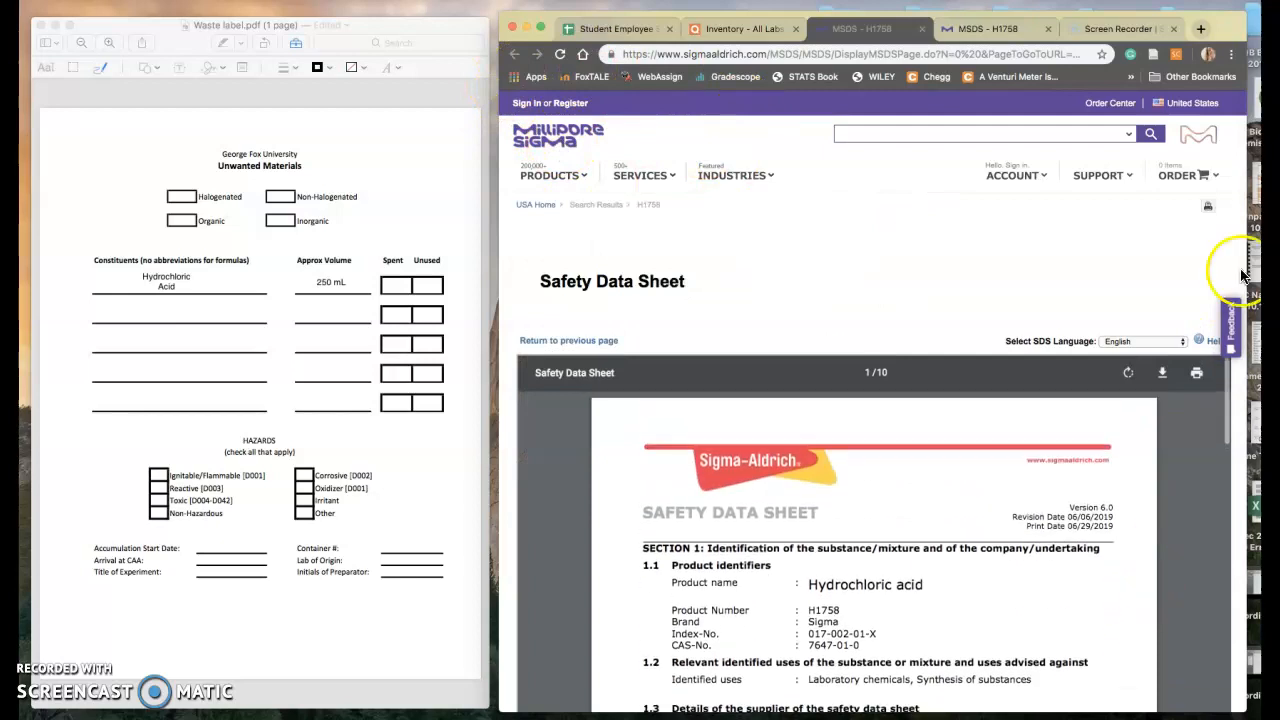
scroll(1234, 260, down, 2)
scroll(1236, 258, down, 5)
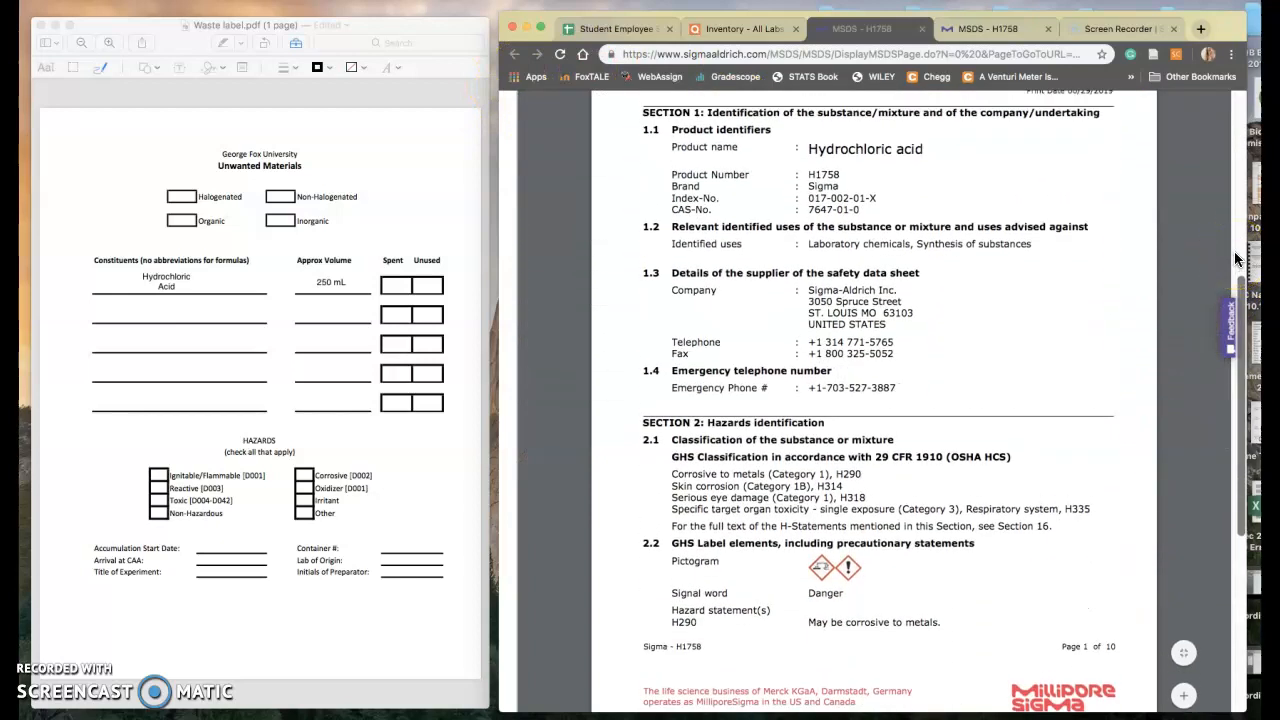
scroll(1236, 258, up, 1)
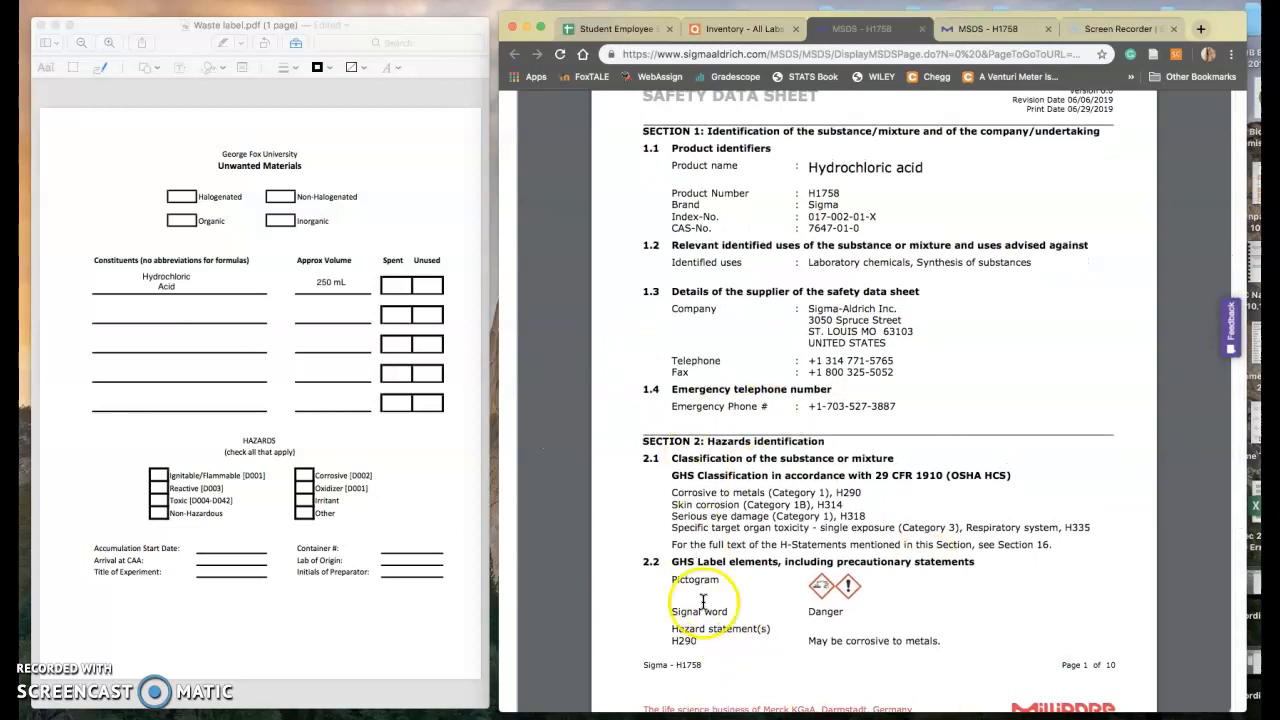
scroll(1240, 390, down, 3)
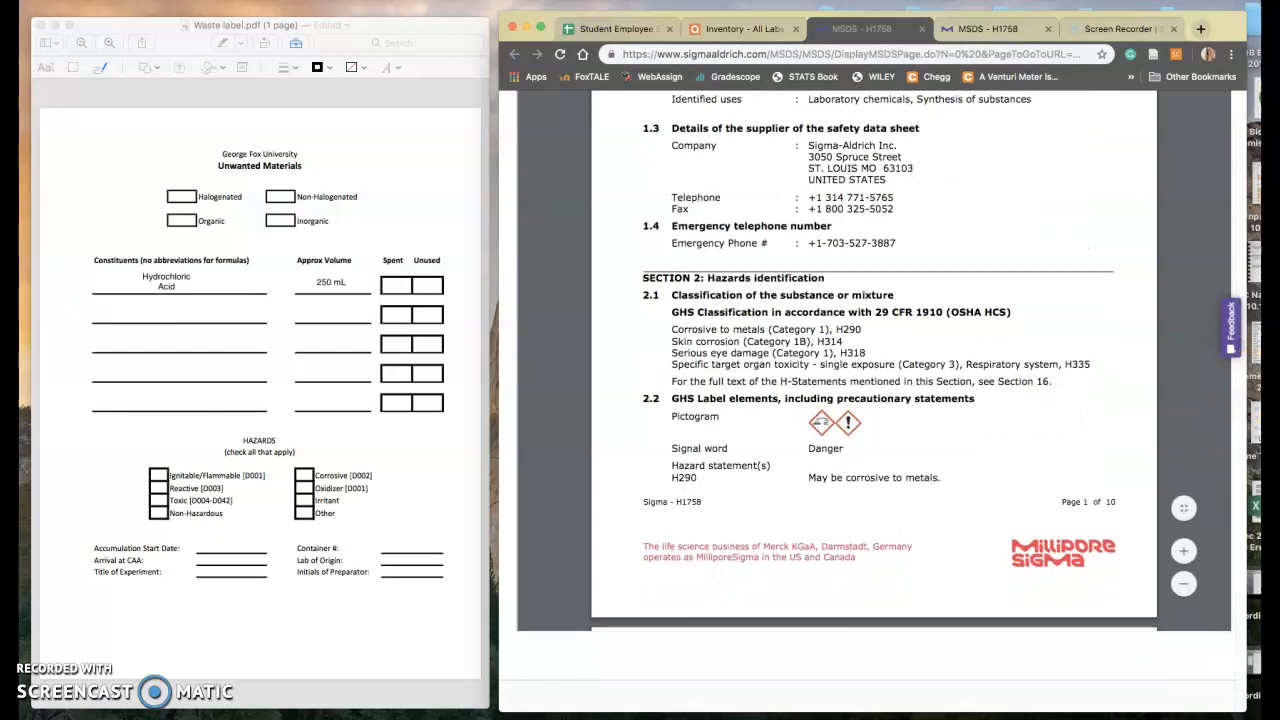
Step: Switch to the waste label PDF in Preview and sketch check marks in the Halogenated and Inorganic boxes
click(148, 32)
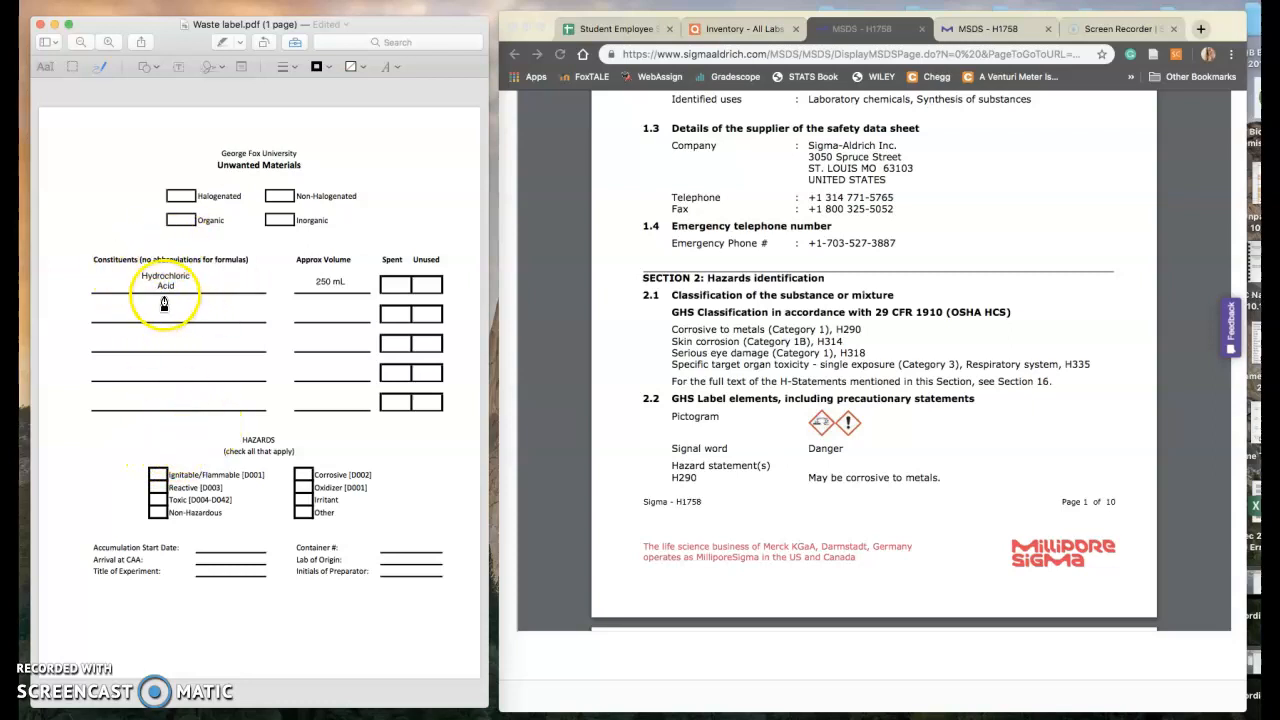
scroll(180, 200, down, 1)
click(180, 196)
drag(180, 197, 212, 165)
mouse_move(271, 209)
mouse_down()
mouse_move(284, 221)
mouse_move(321, 208)
mouse_up()
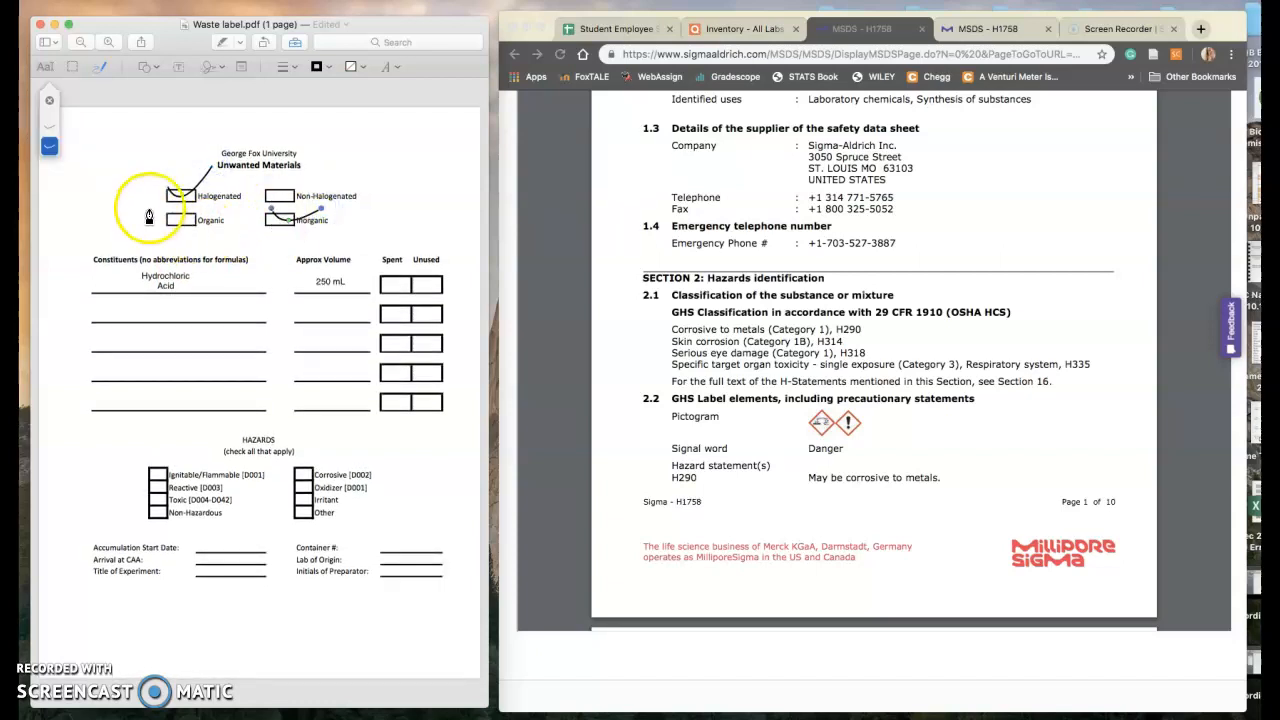
click(49, 127)
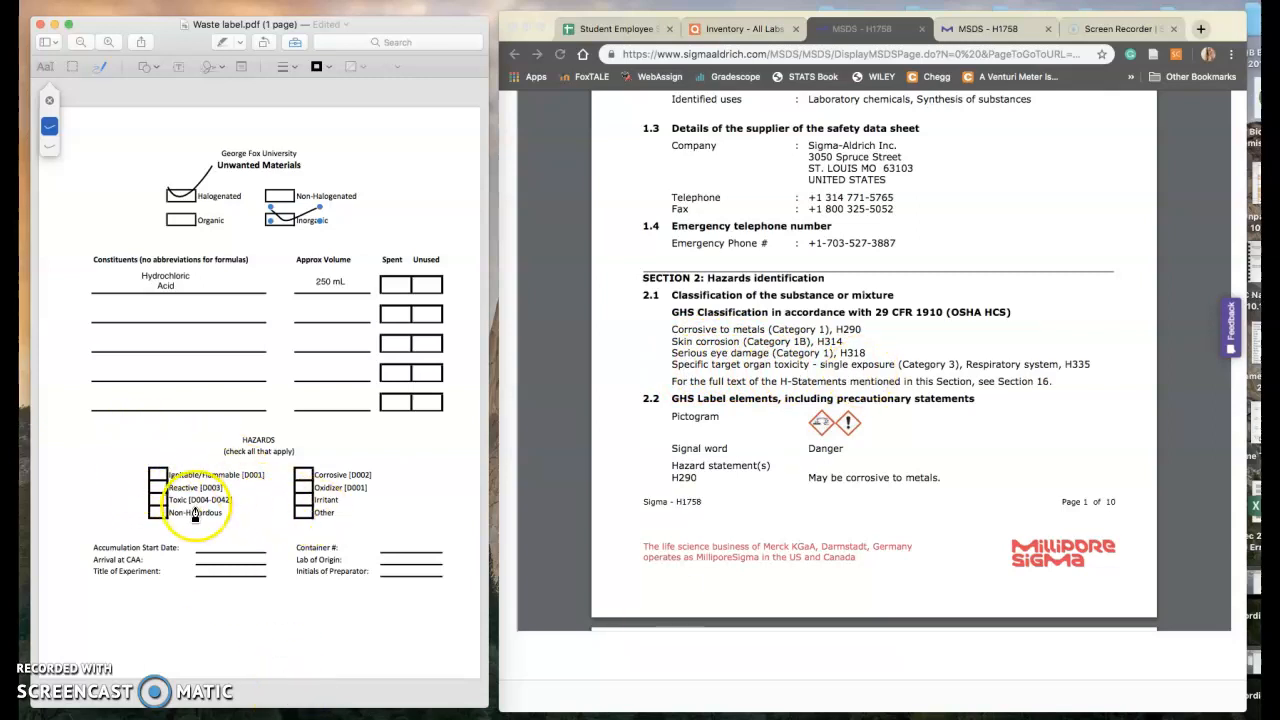
Step: Sketch check marks in the Toxic [D004-D042] and Corrosive [D002] boxes of the label's Hazards section
drag(151, 495, 172, 496)
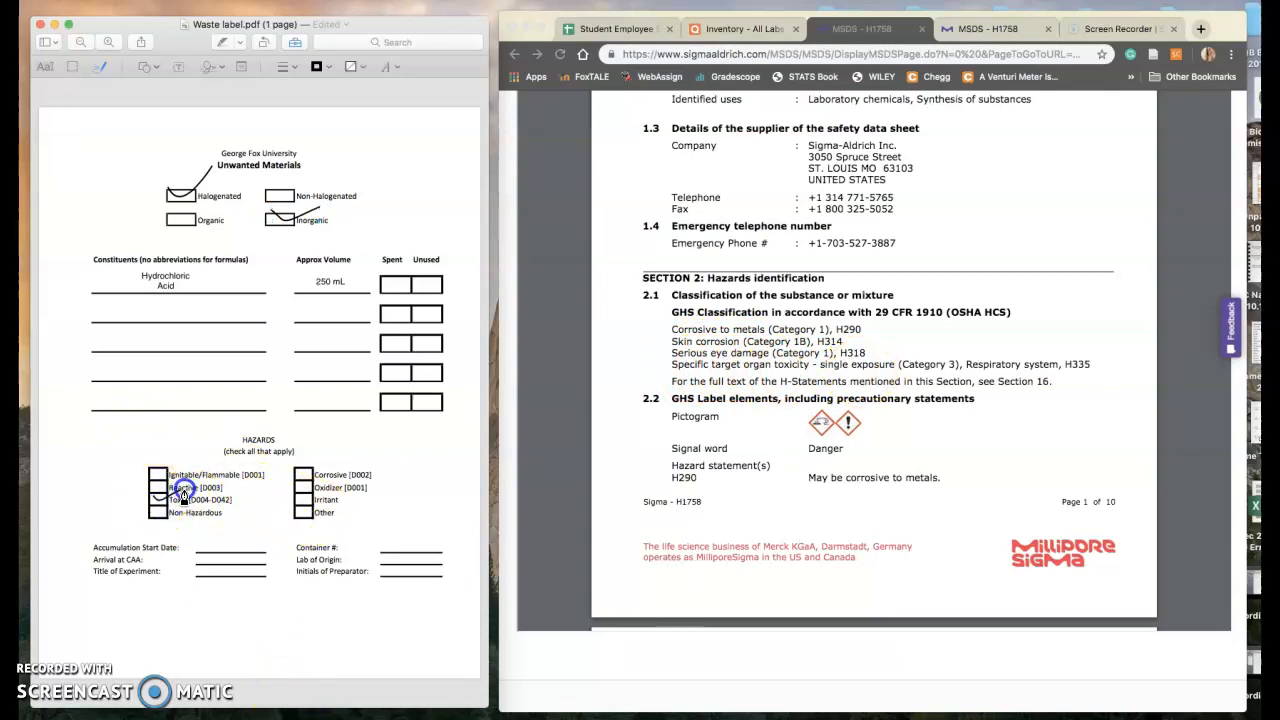
mouse_move(301, 472)
mouse_down()
mouse_move(319, 478)
mouse_move(342, 457)
mouse_up()
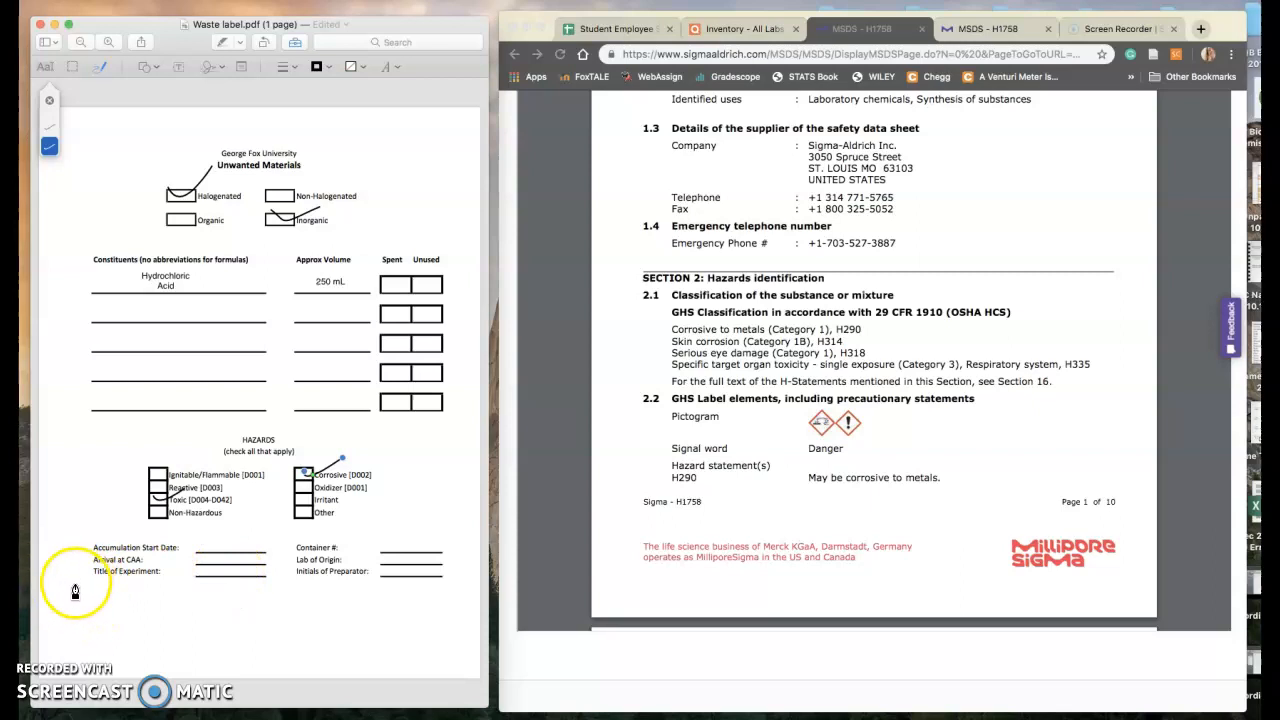
Step: Sketch a wavy freehand line below the Title of Experiment row on the label
drag(71, 578, 116, 591)
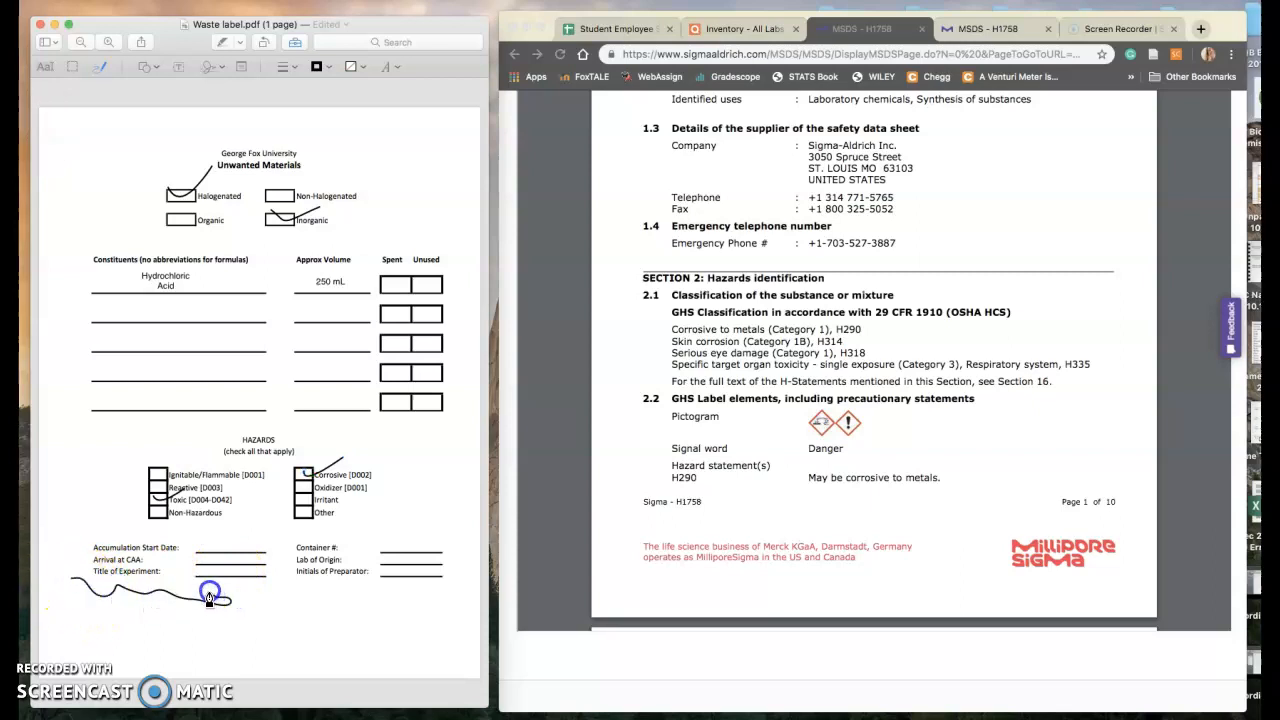
drag(210, 597, 211, 596)
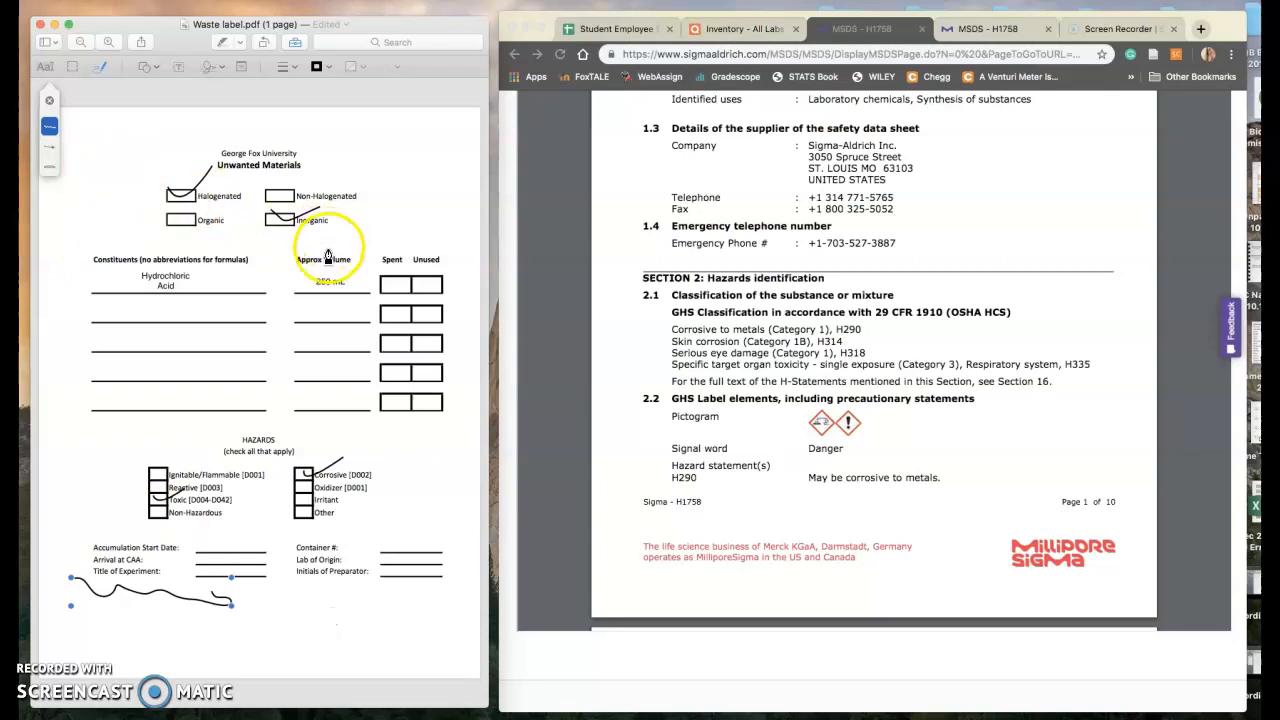
Step: Draw a large ellipse around the Hydrochloric Acid constituent and its 250 mL volume, adjusting its position and size
mouse_move(335, 257)
mouse_down()
mouse_move(175, 250)
mouse_move(115, 305)
mouse_move(414, 249)
mouse_move(168, 258)
mouse_move(314, 343)
mouse_move(337, 251)
mouse_move(122, 260)
mouse_move(103, 285)
mouse_up()
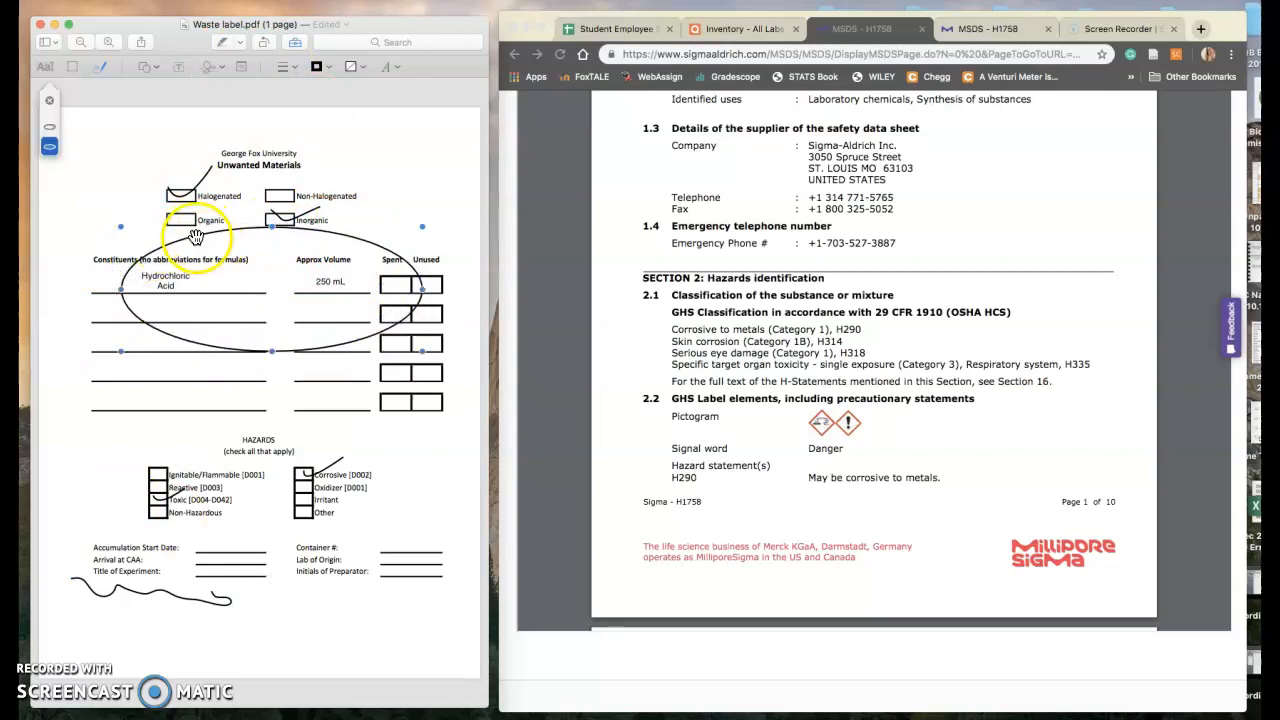
drag(197, 239, 170, 241)
drag(167, 247, 167, 244)
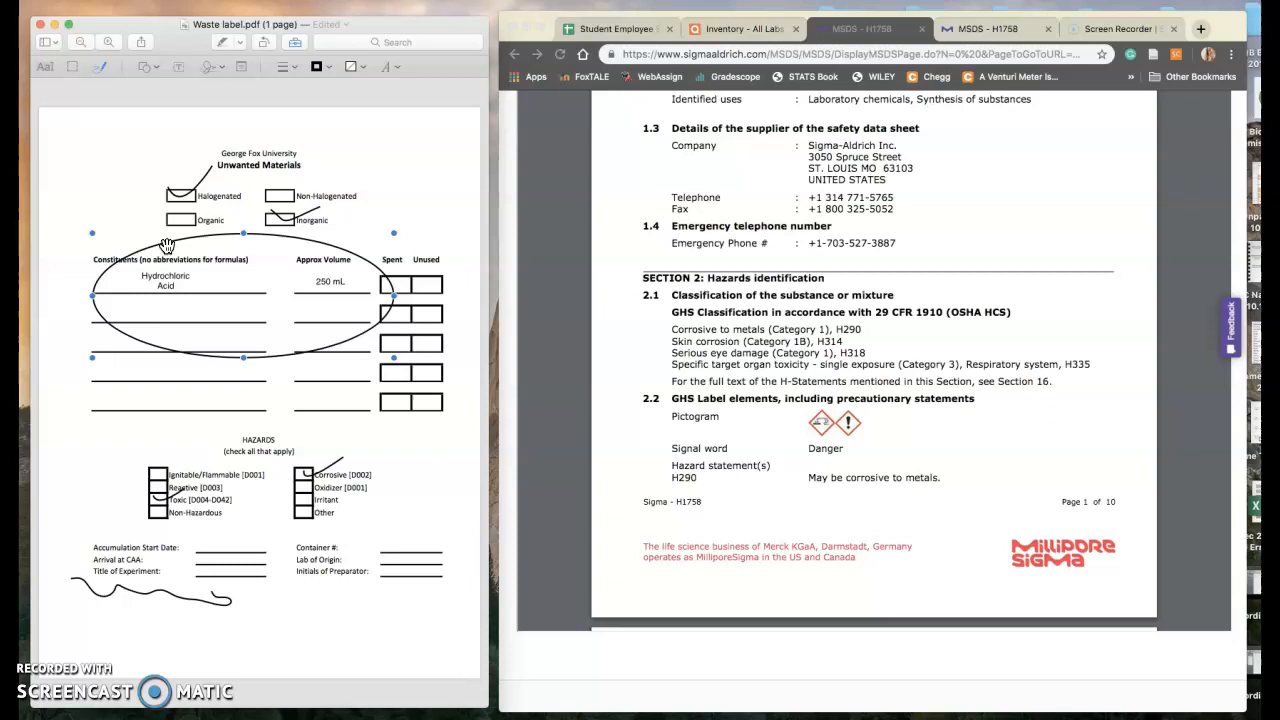
drag(92, 233, 117, 224)
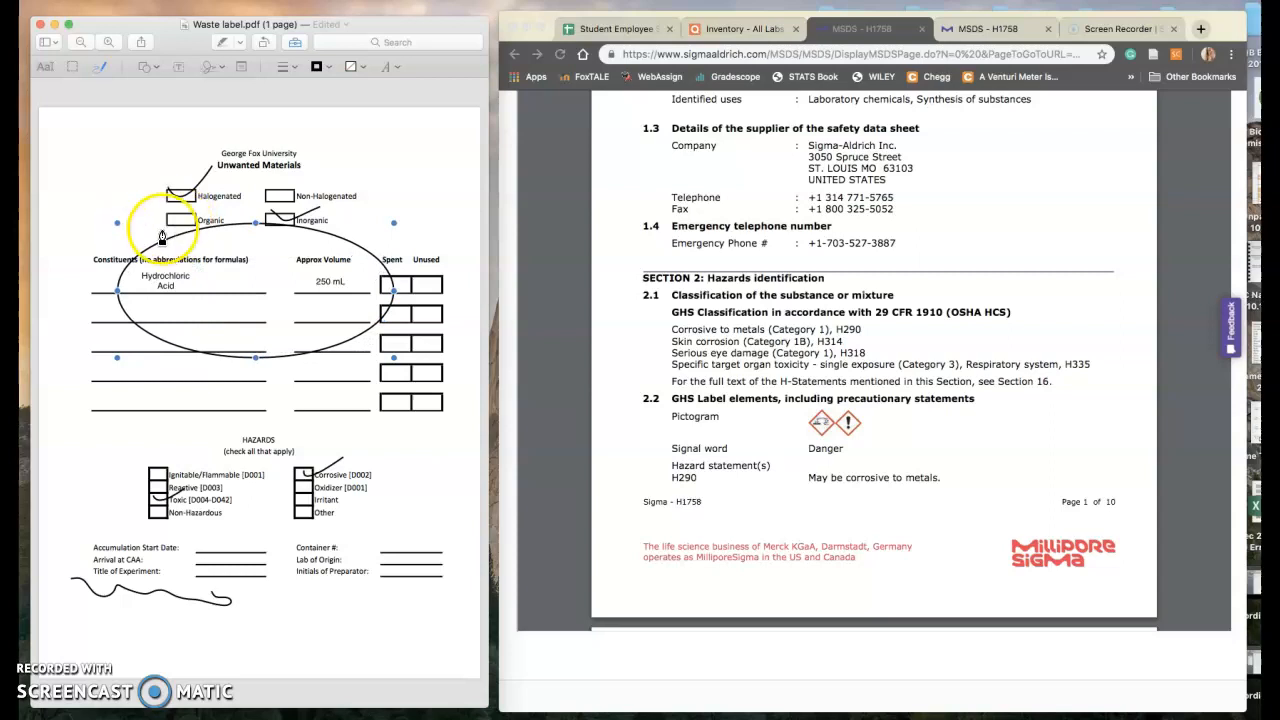